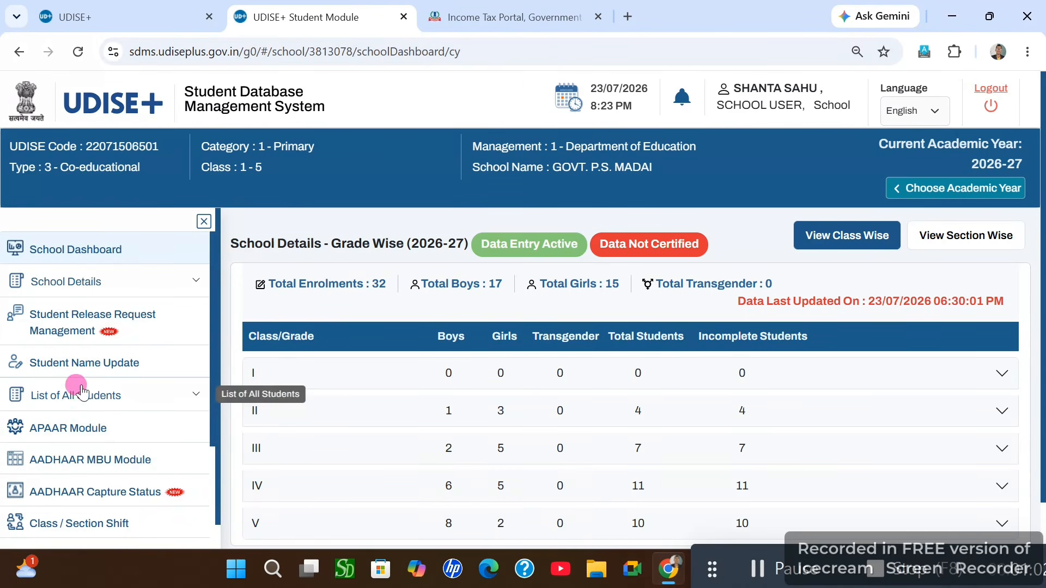
# Step: Open the Progression Activity entry page for student progression details under Student Movement and Progression
pyautogui.scroll(-3, 87, 441)
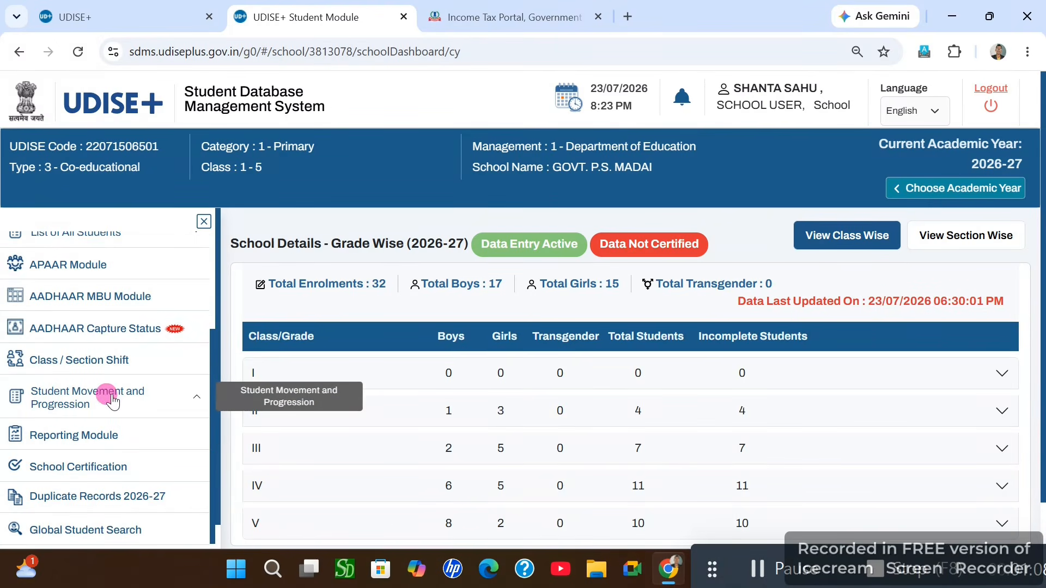
pyautogui.click(80, 401)
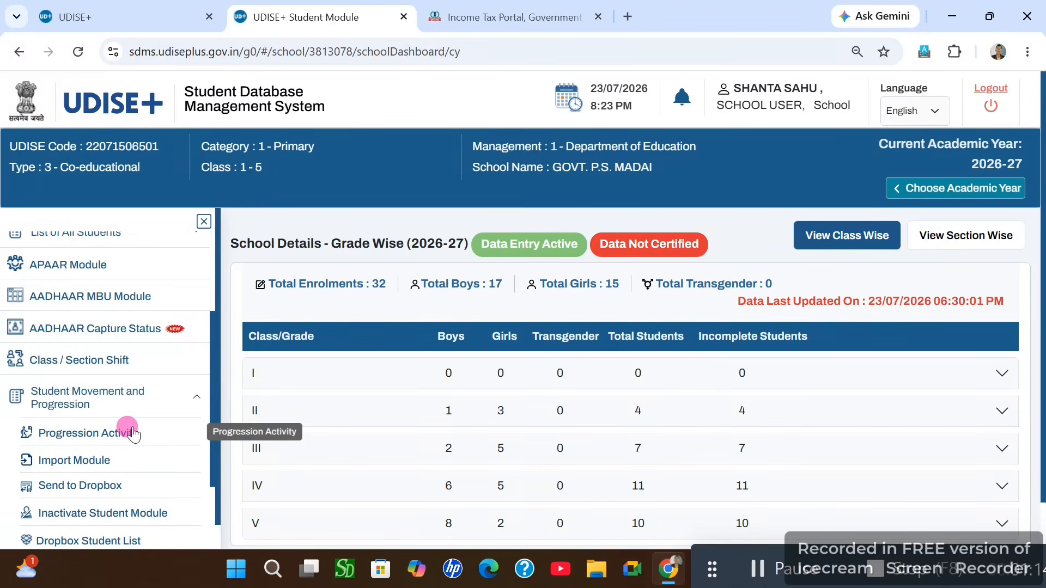
pyautogui.click(77, 439)
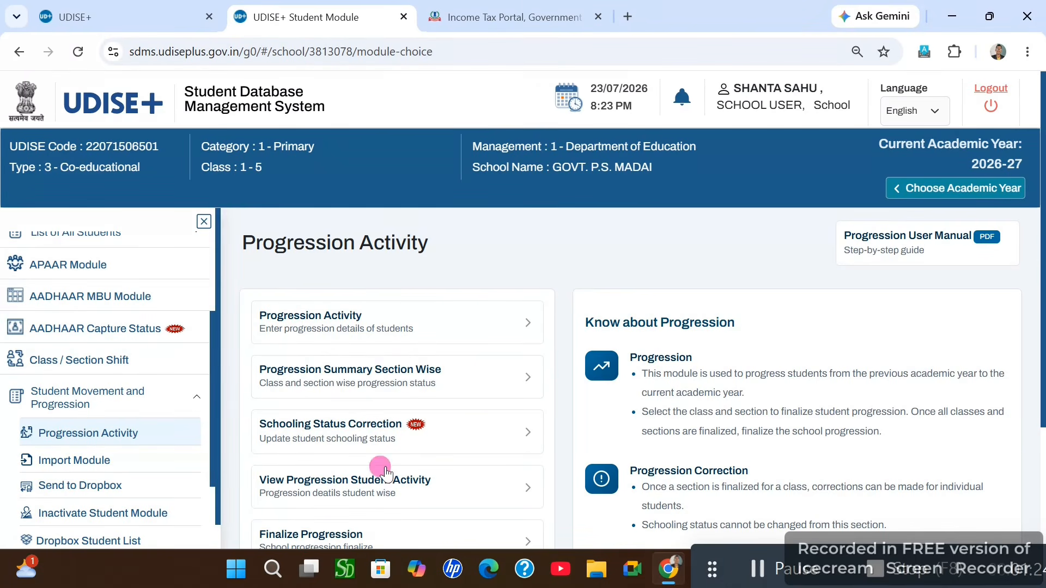
pyautogui.click(324, 319)
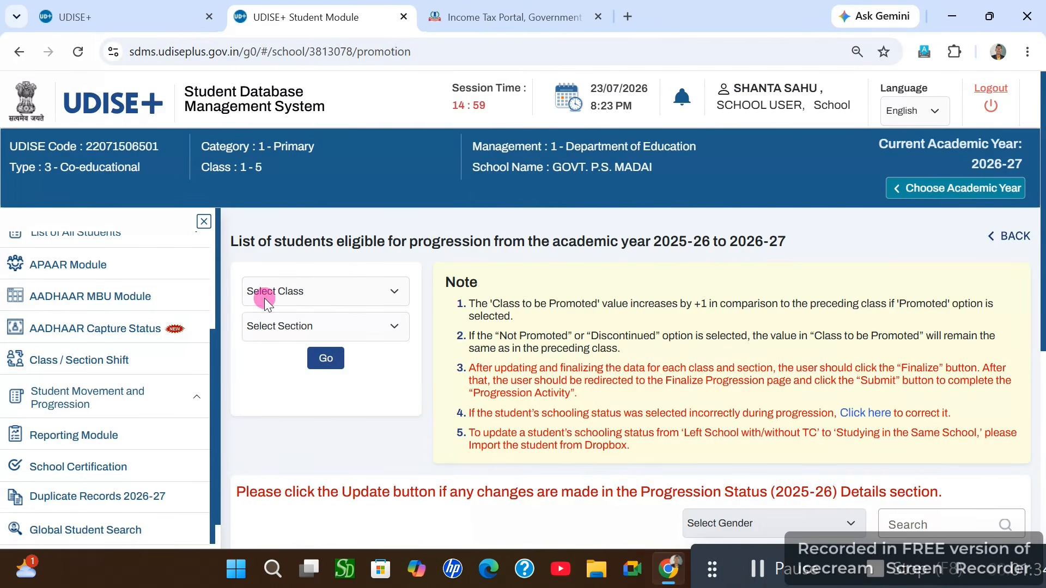
# Step: Load the list of students eligible for progression for Class III, Section A
pyautogui.click(309, 291)
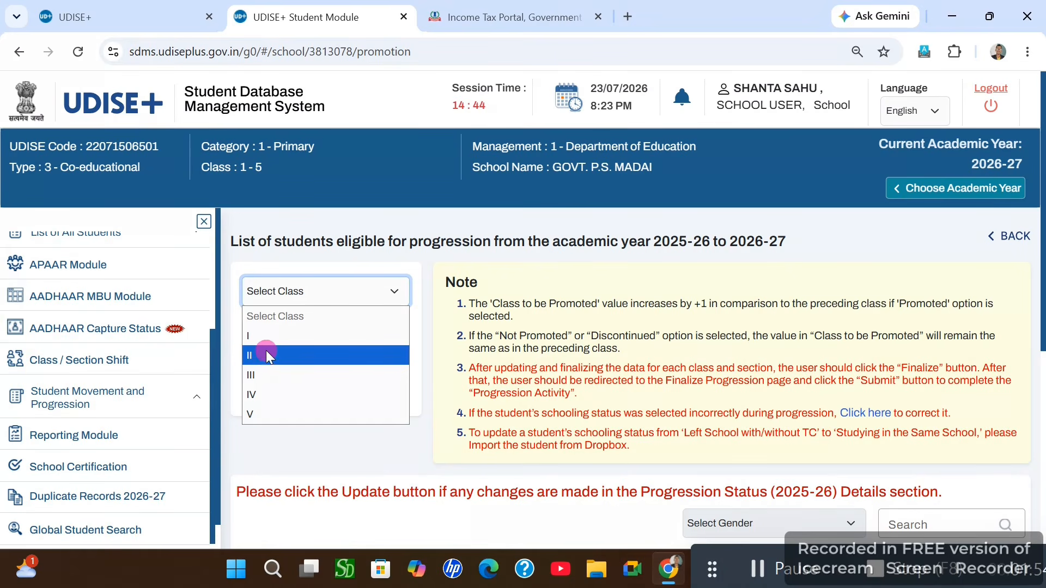
pyautogui.click(263, 376)
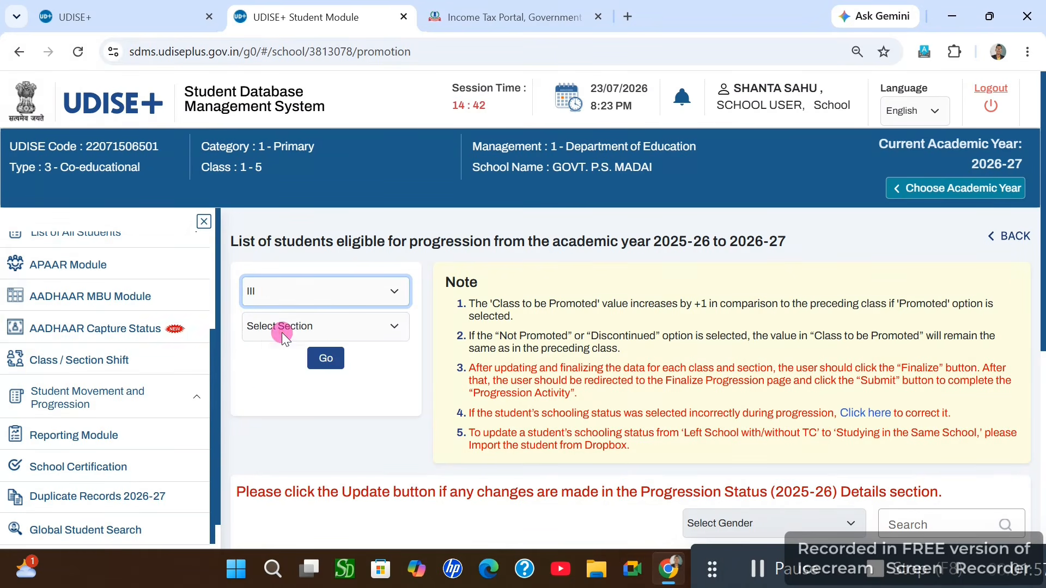
pyautogui.click(283, 332)
pyautogui.click(257, 370)
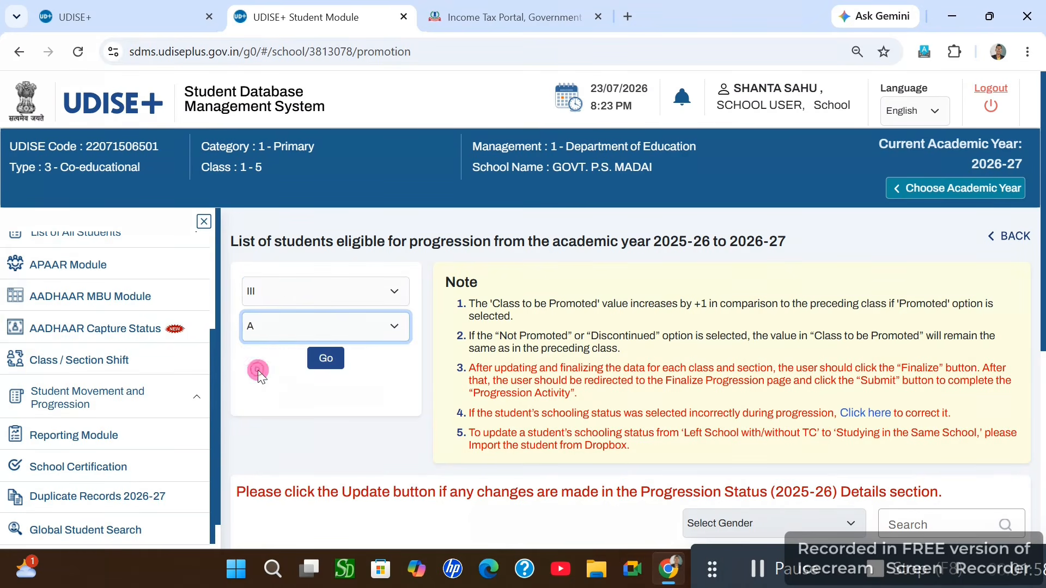
pyautogui.click(318, 362)
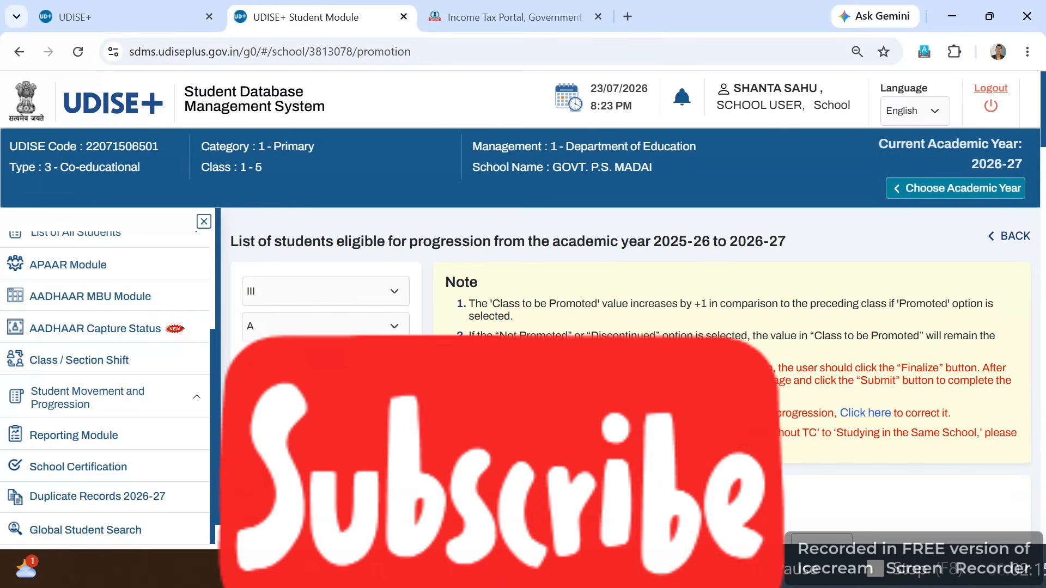
# Step: Search the Class III student list by the student's first name and open that student's progression correction
pyautogui.scroll(-3, 627, 382)
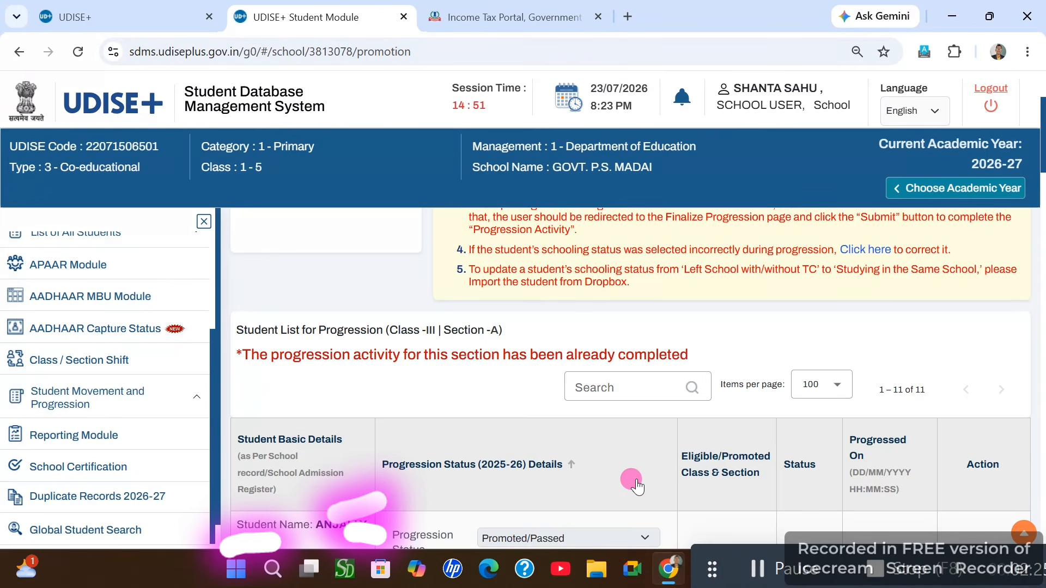
pyautogui.click(616, 385)
pyautogui.write('TANIYA')
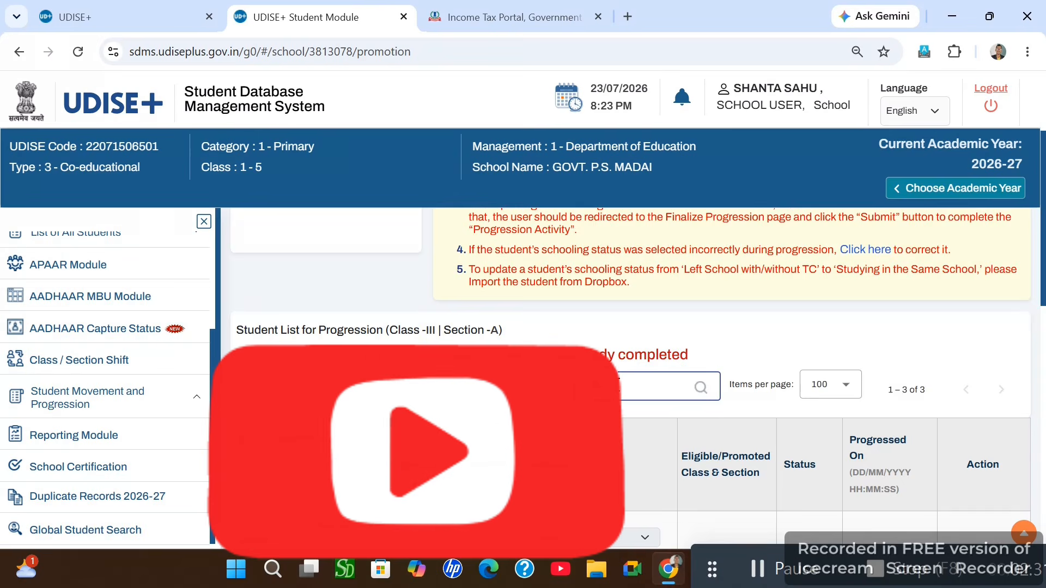
pyautogui.write('Y')
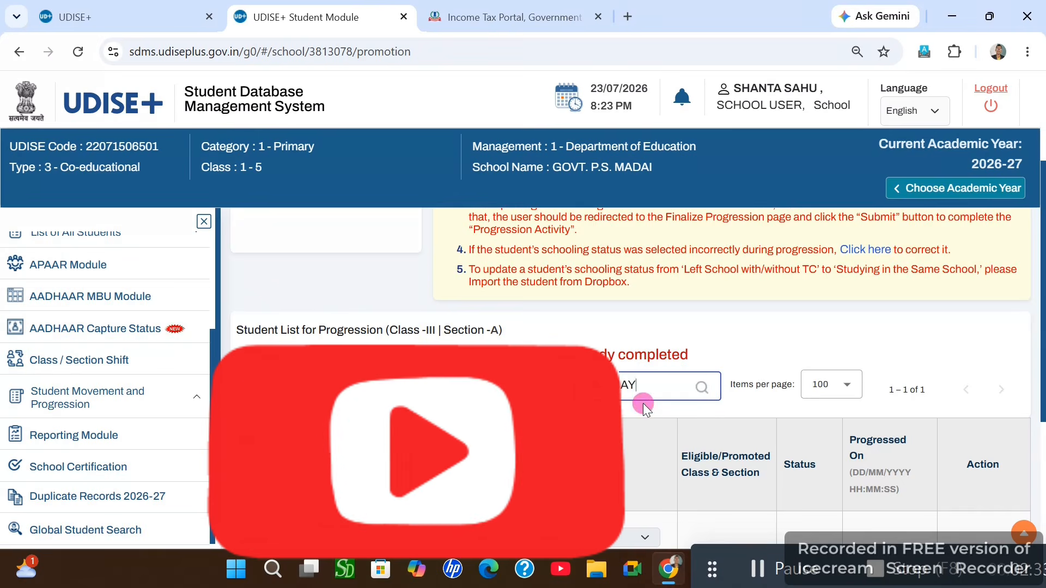
pyautogui.scroll(-1, 624, 423)
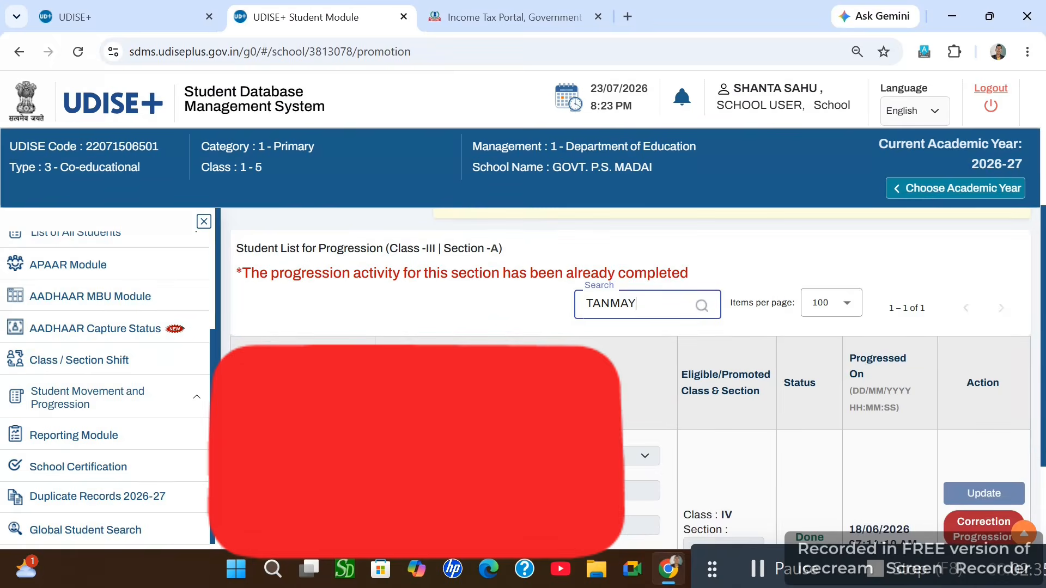
pyautogui.scroll(-1, 627, 381)
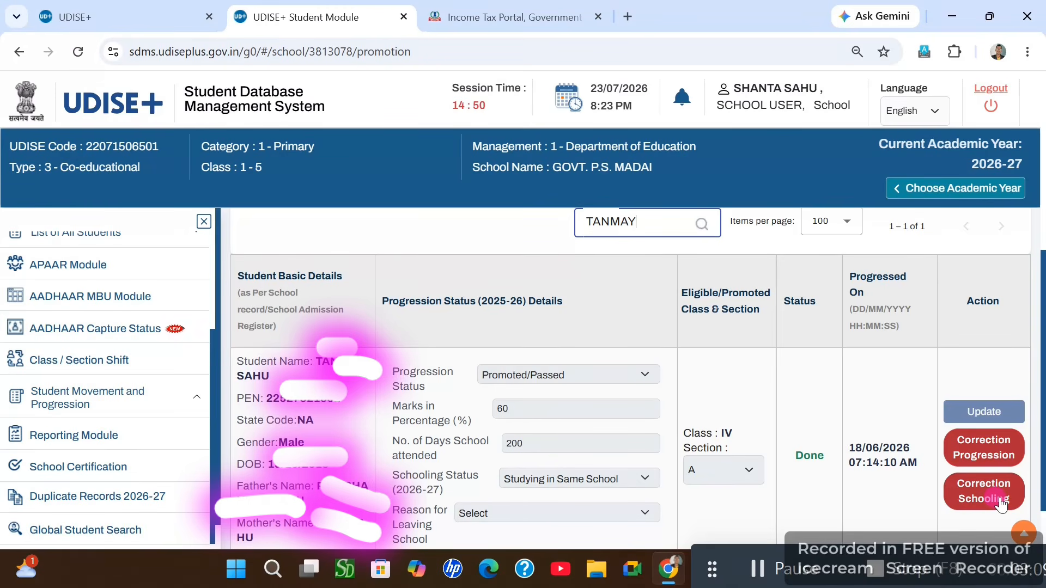
pyautogui.click(983, 452)
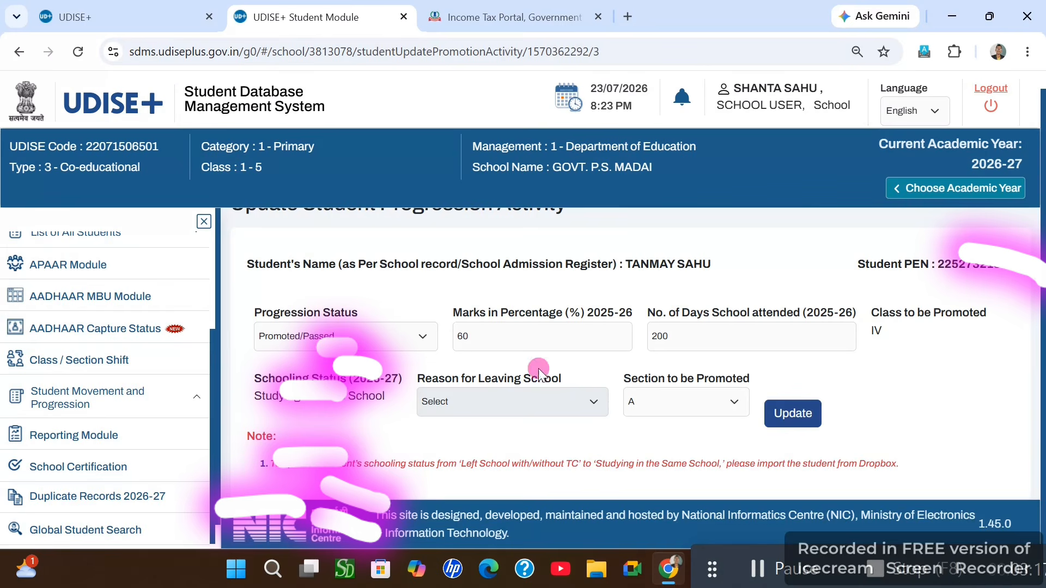
# Step: Examine the editable progression status, marks percentage, days attended and section fields on the student's progression update form
pyautogui.click(397, 340)
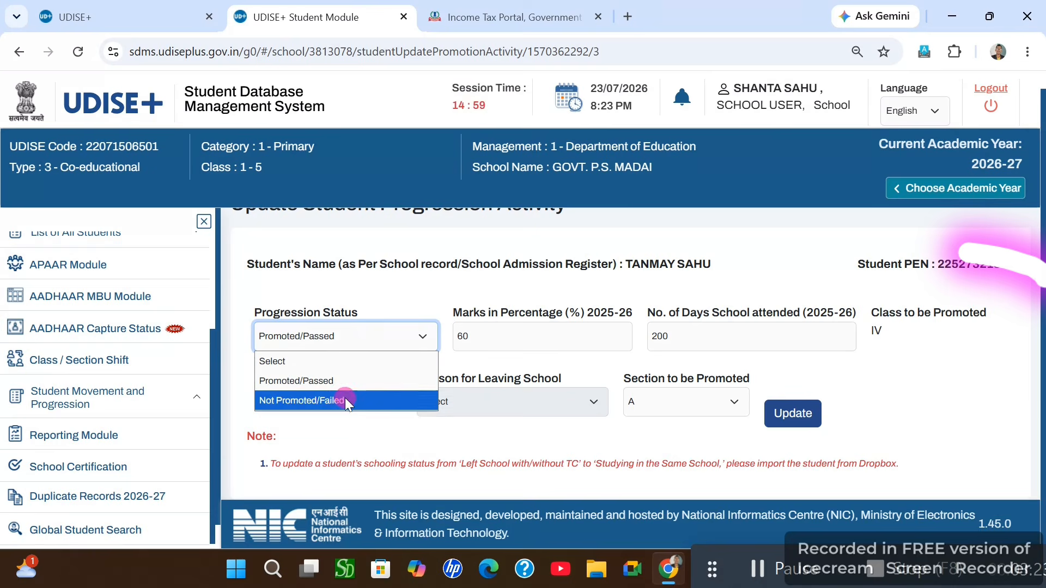
pyautogui.click(474, 336)
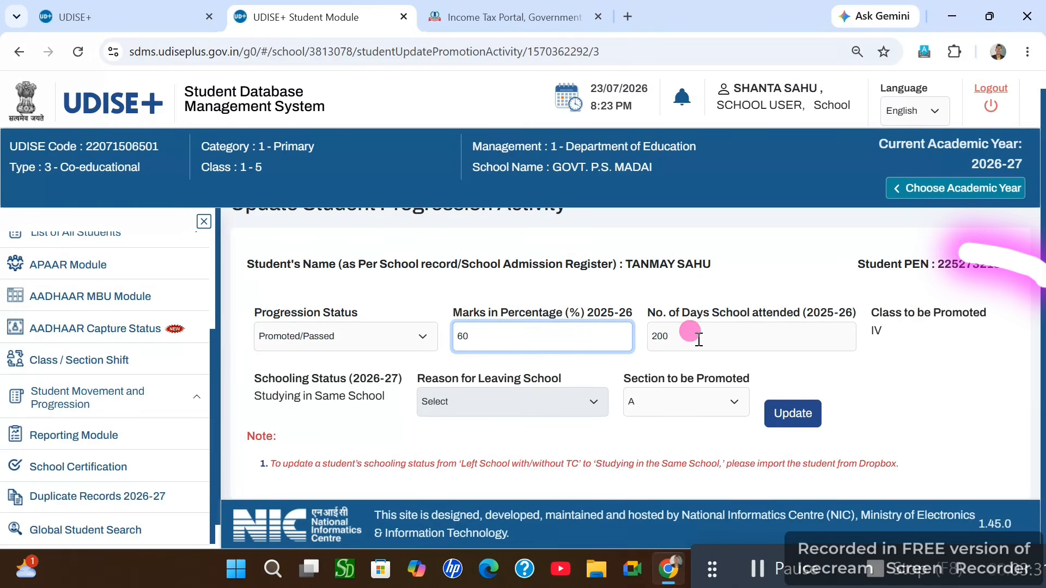
pyautogui.click(681, 336)
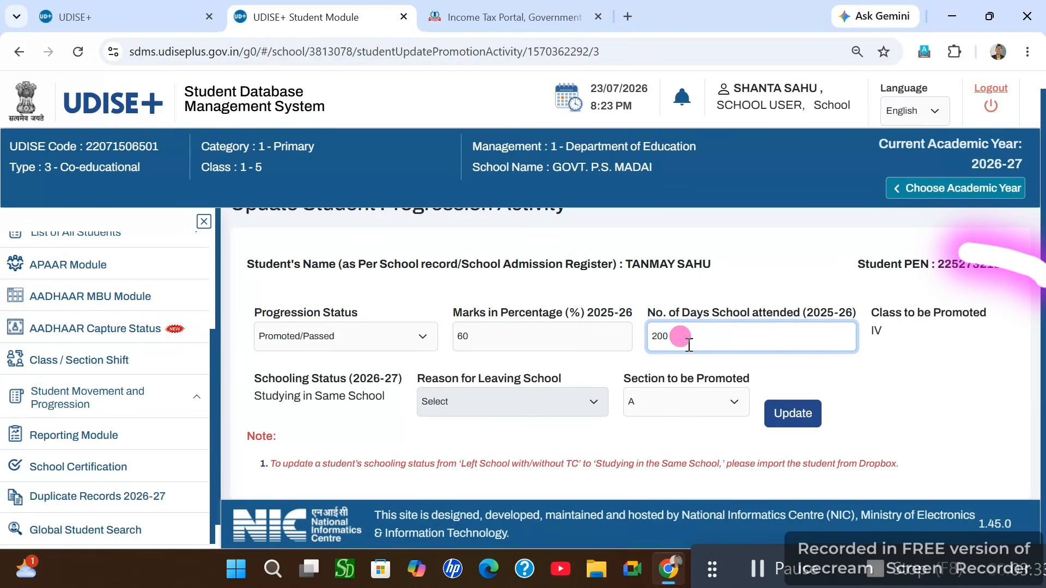
pyautogui.click(678, 406)
pyautogui.click(681, 406)
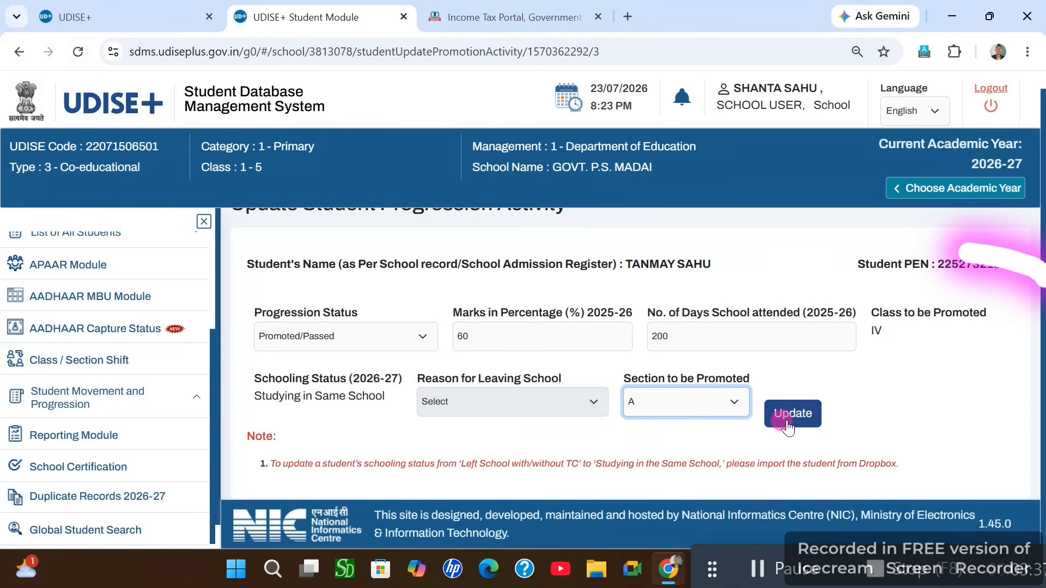
pyautogui.scroll(1, 592, 313)
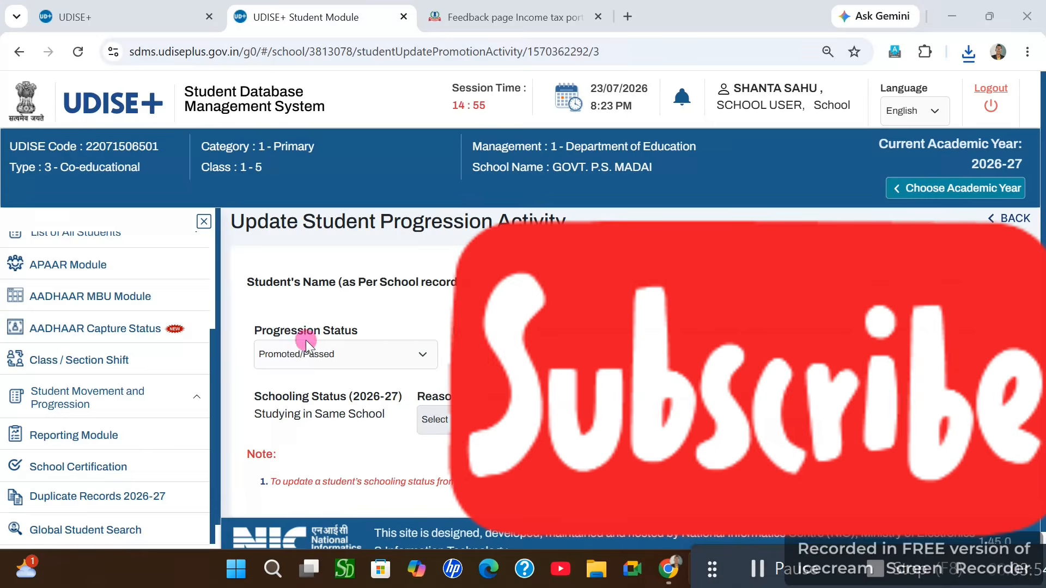
# Step: Return to the Progression Activity entry page and reload the student list for Class III, Section A
pyautogui.click(89, 405)
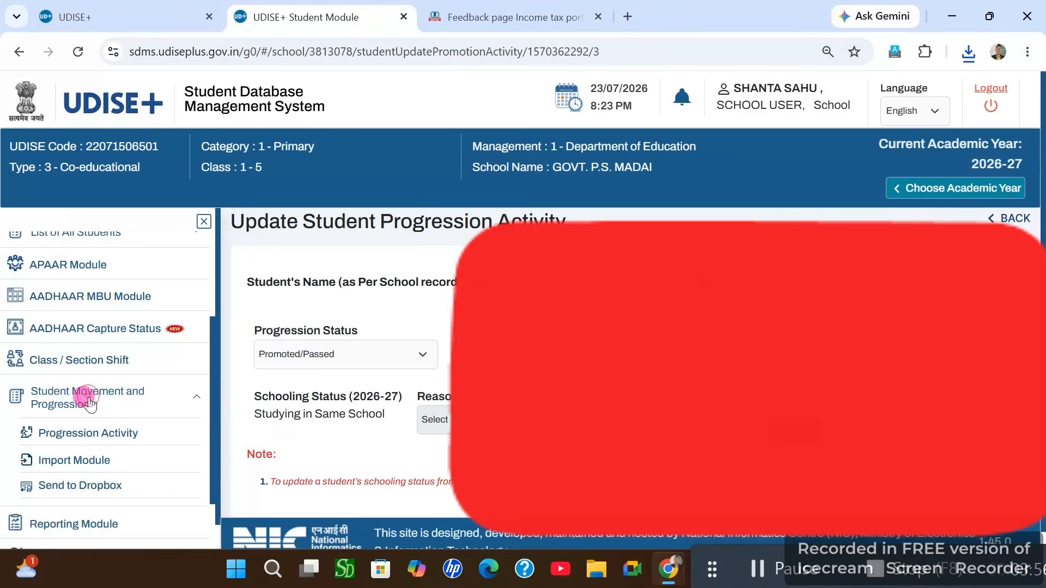
pyautogui.click(79, 434)
pyautogui.click(291, 321)
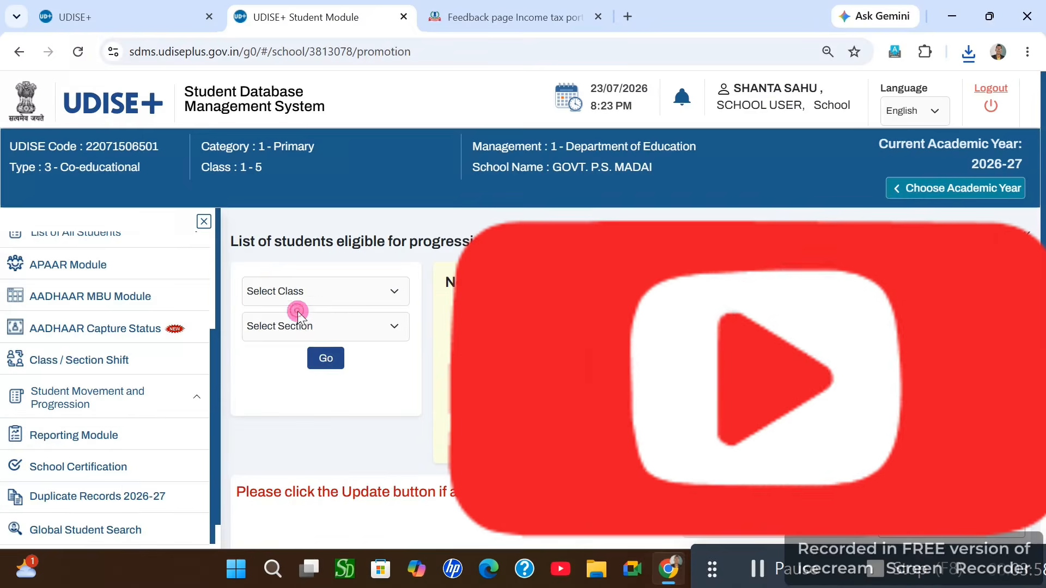
pyautogui.click(323, 296)
pyautogui.click(272, 357)
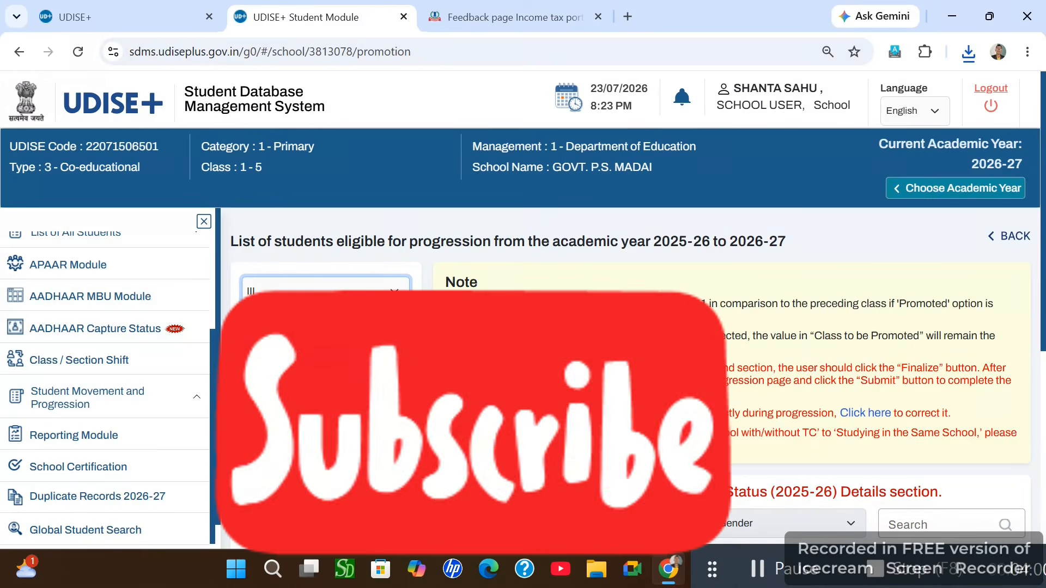
pyautogui.click(323, 334)
pyautogui.click(305, 365)
pyautogui.click(326, 376)
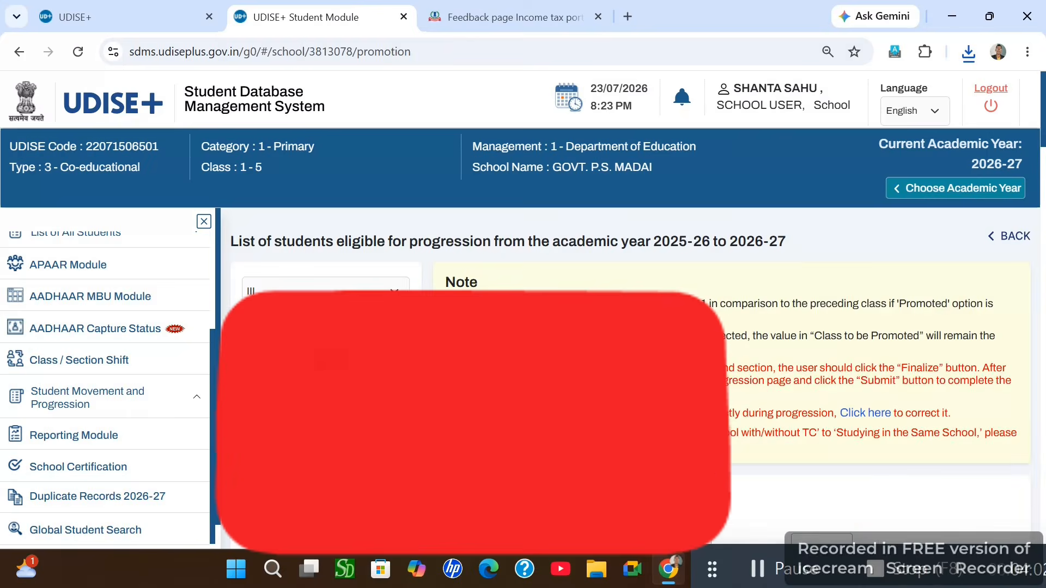
# Step: Find the same student by name in the list, open the schooling status correction and acknowledge its notice
pyautogui.scroll(-4, 746, 375)
pyautogui.click(617, 296)
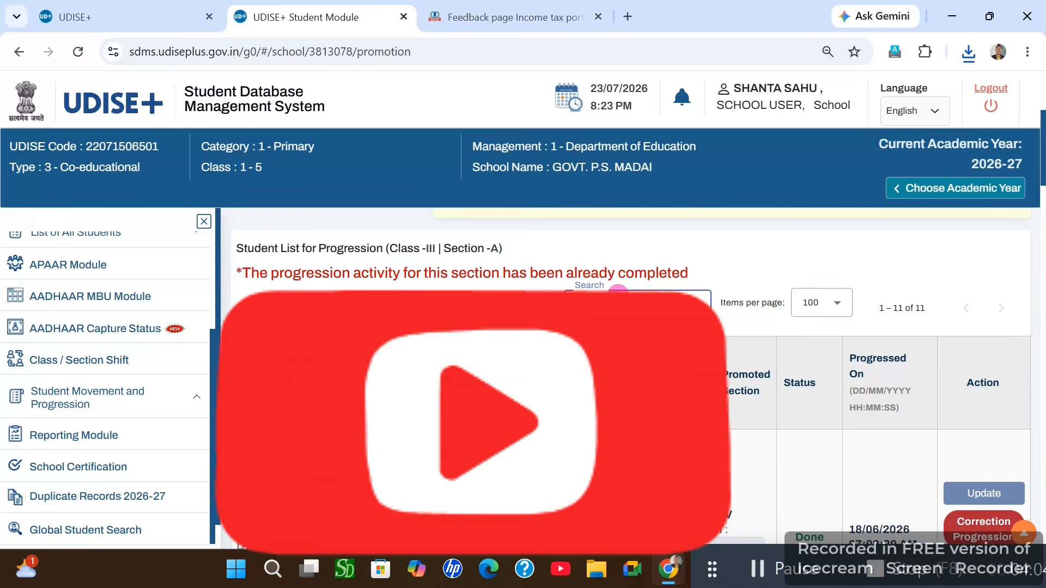
pyautogui.write('sa')
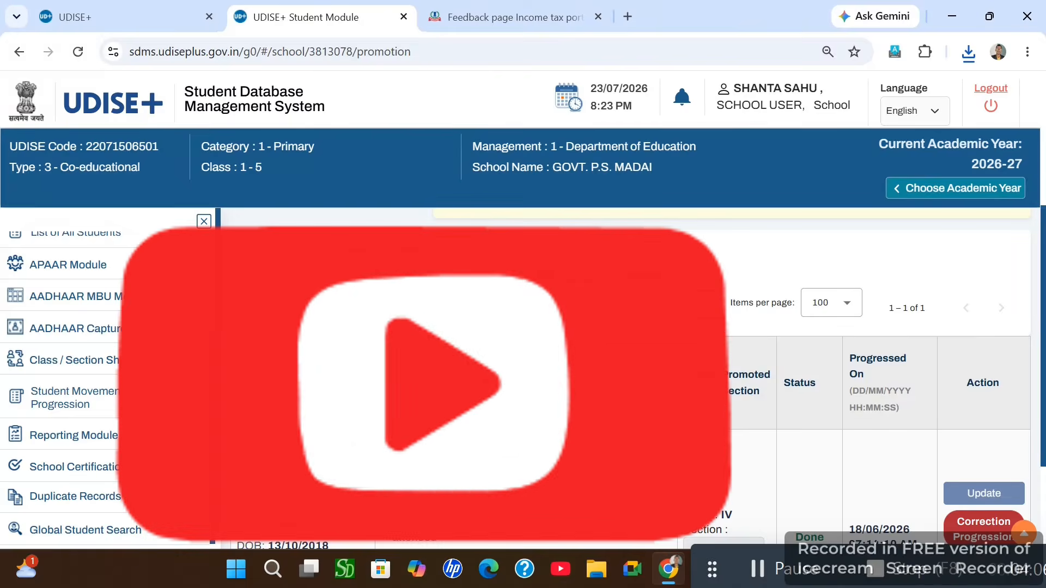
pyautogui.scroll(-3, 786, 439)
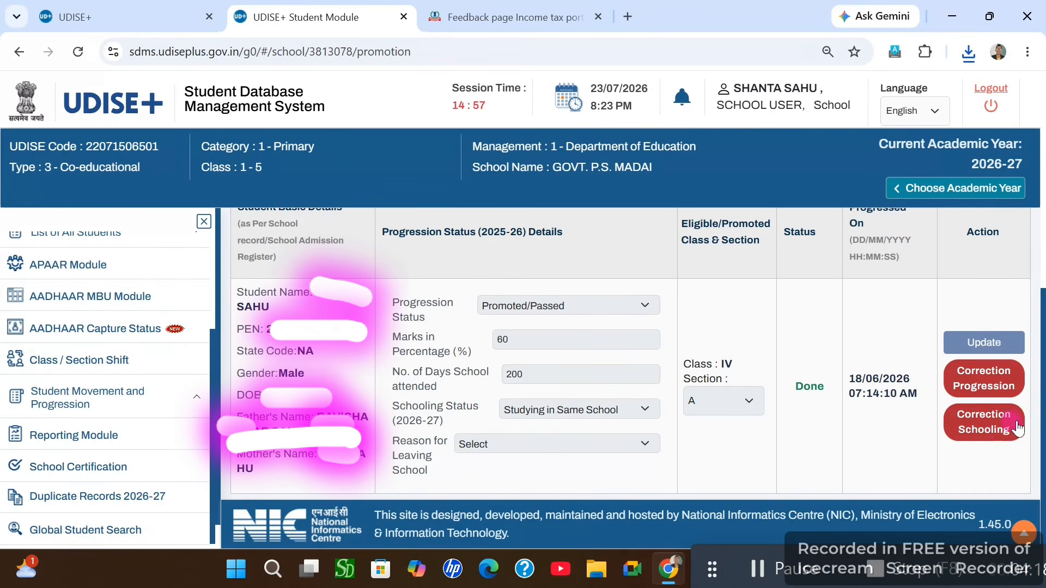
pyautogui.click(985, 430)
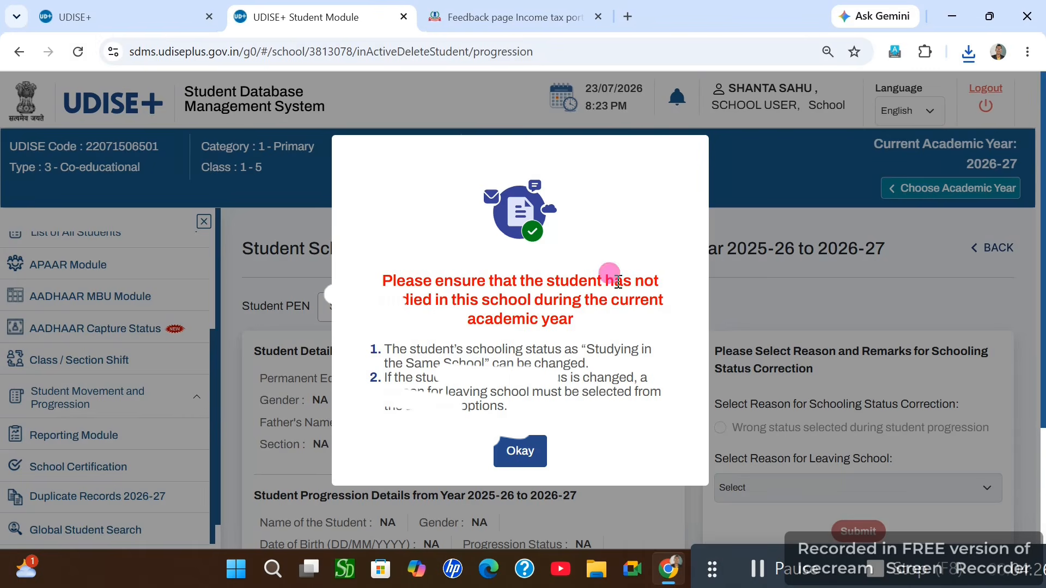
pyautogui.click(522, 450)
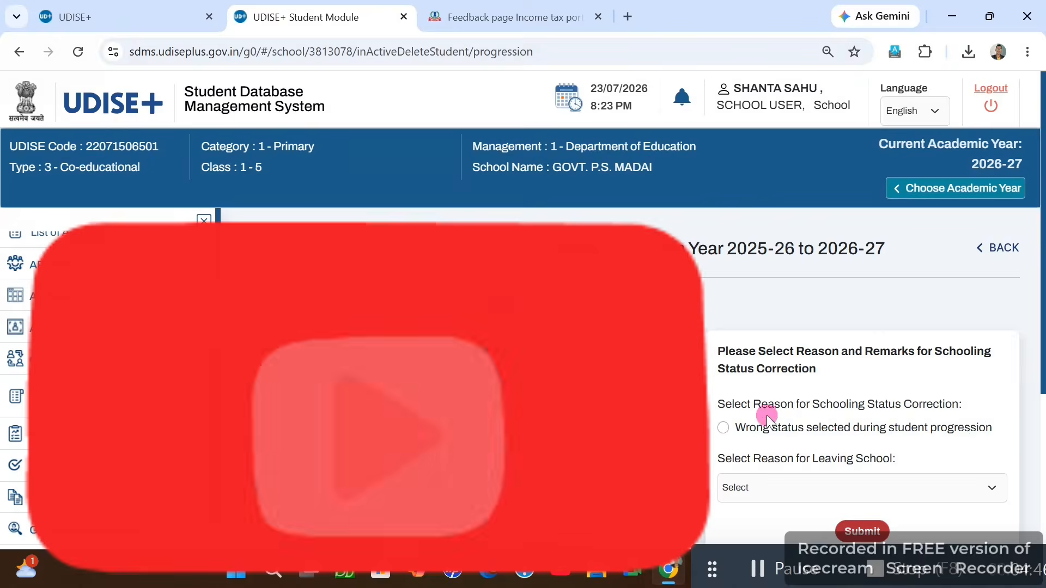
# Step: Submit and confirm the schooling correction with reason "Wrong status selected during student progression" and leaving reason "Family Relocation / Transfer"
pyautogui.click(726, 427)
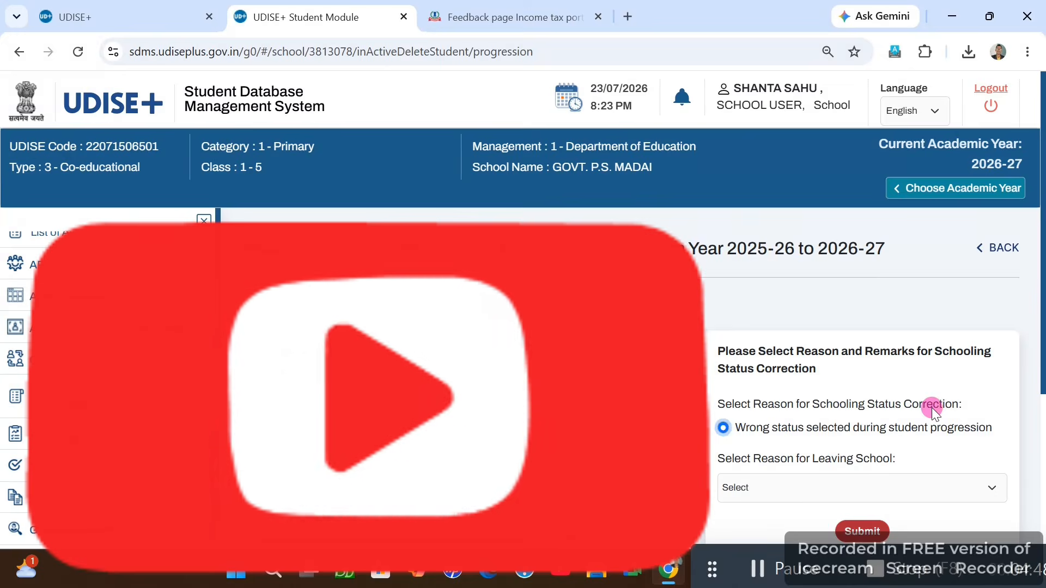
pyautogui.scroll(-1, 932, 408)
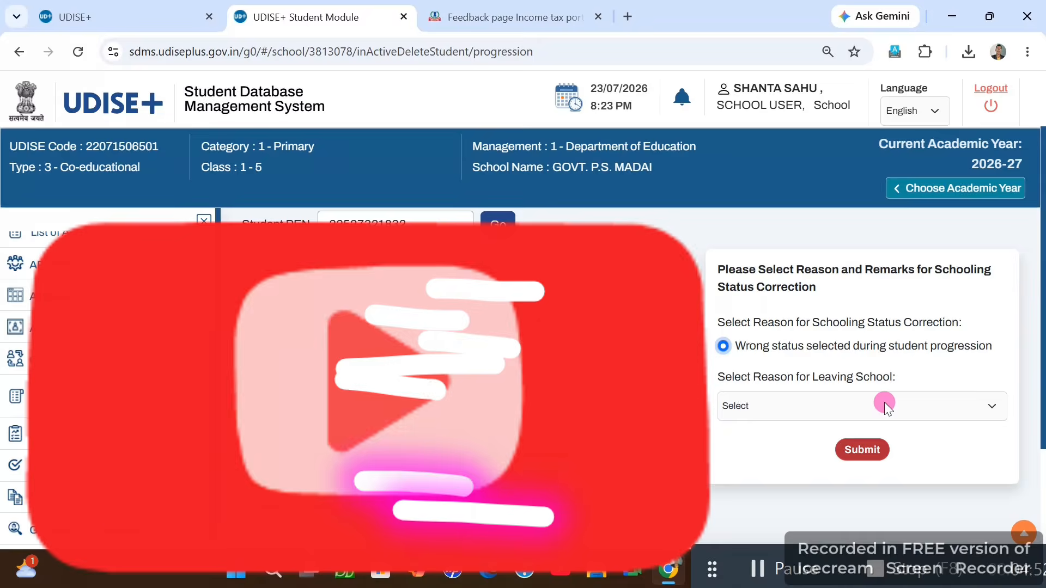
pyautogui.click(885, 404)
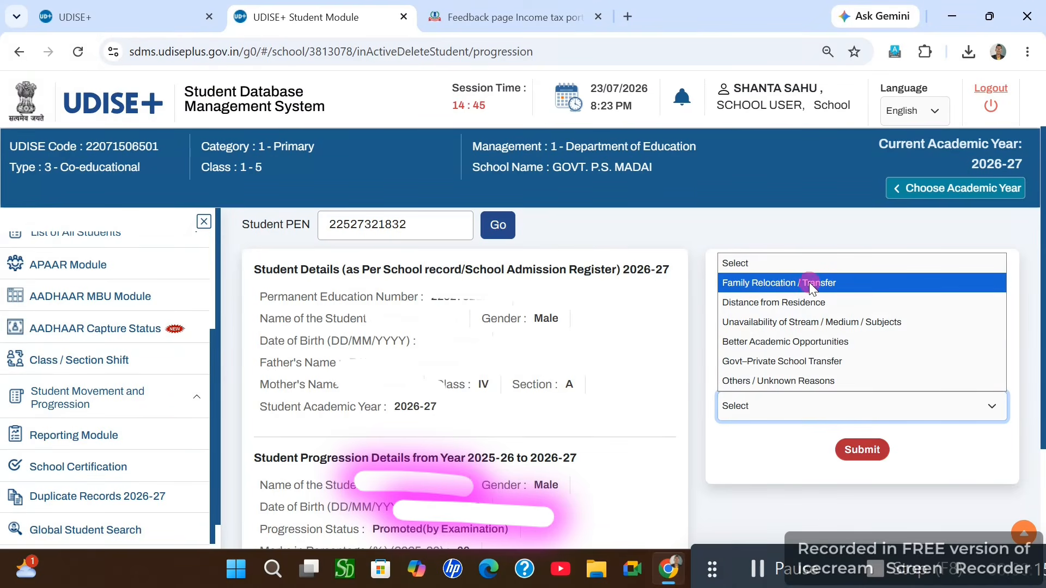
pyautogui.click(765, 283)
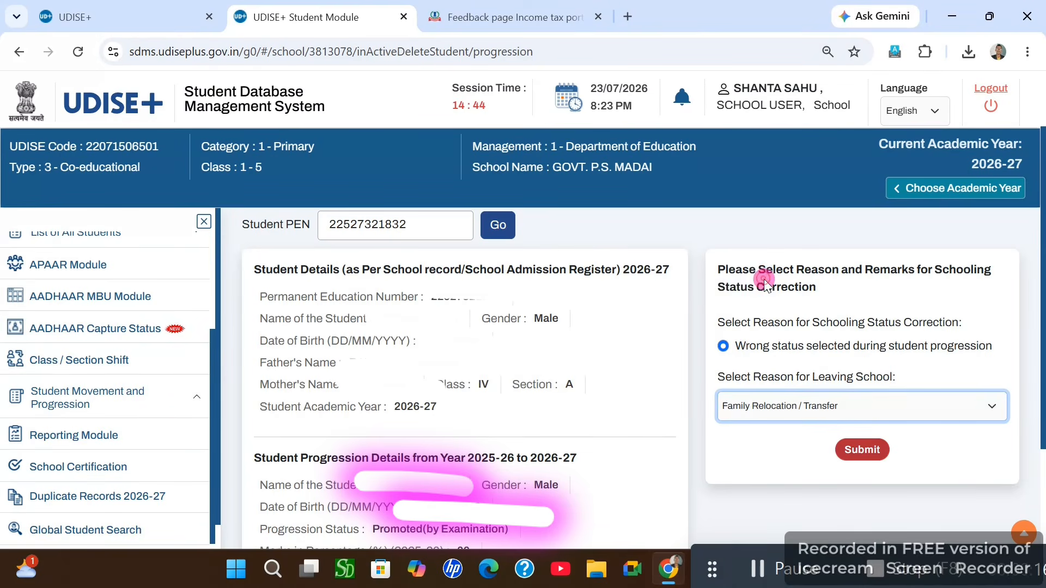
pyautogui.click(866, 459)
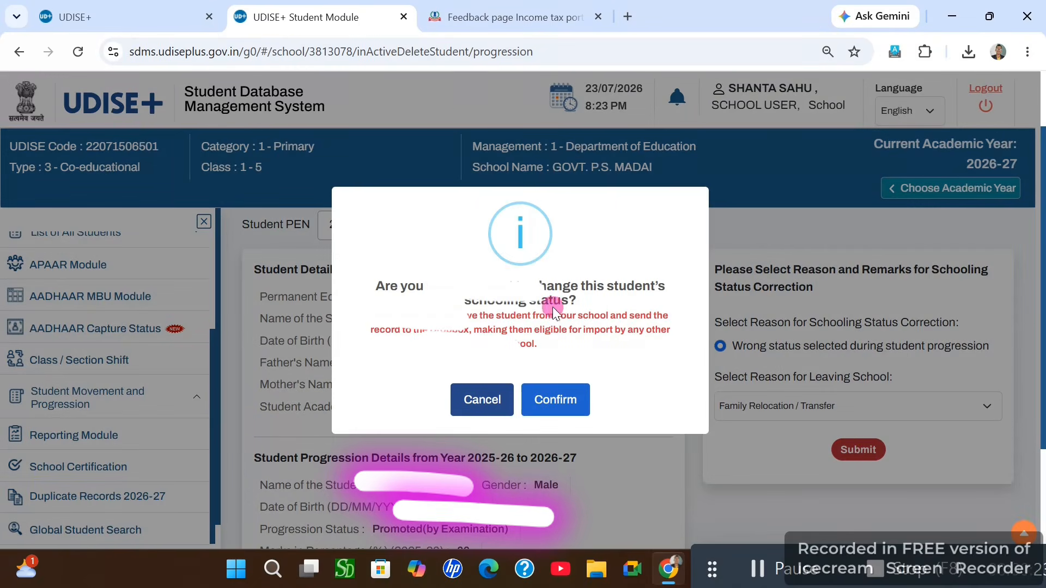
pyautogui.click(561, 401)
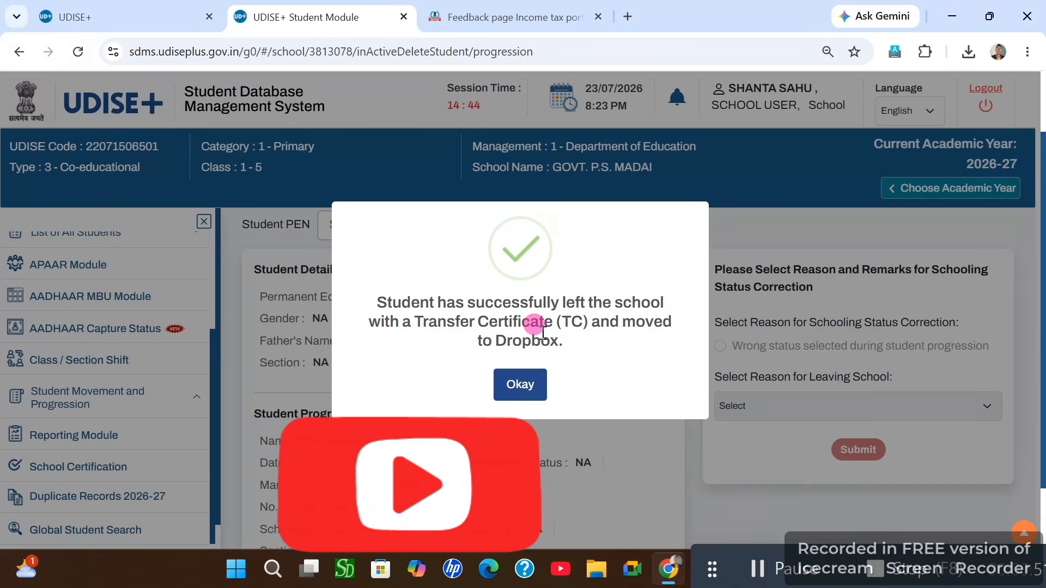
pyautogui.click(519, 394)
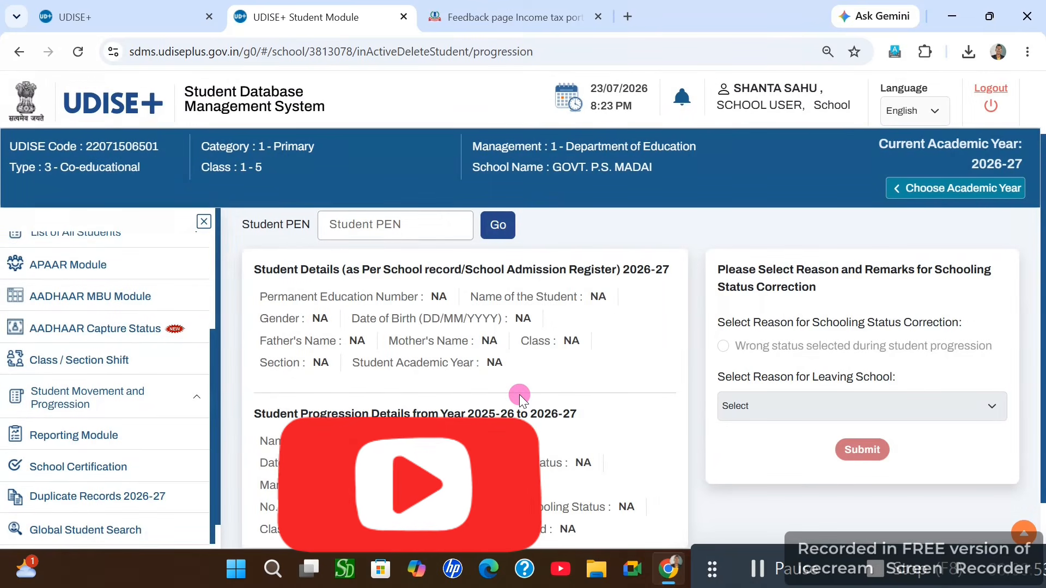